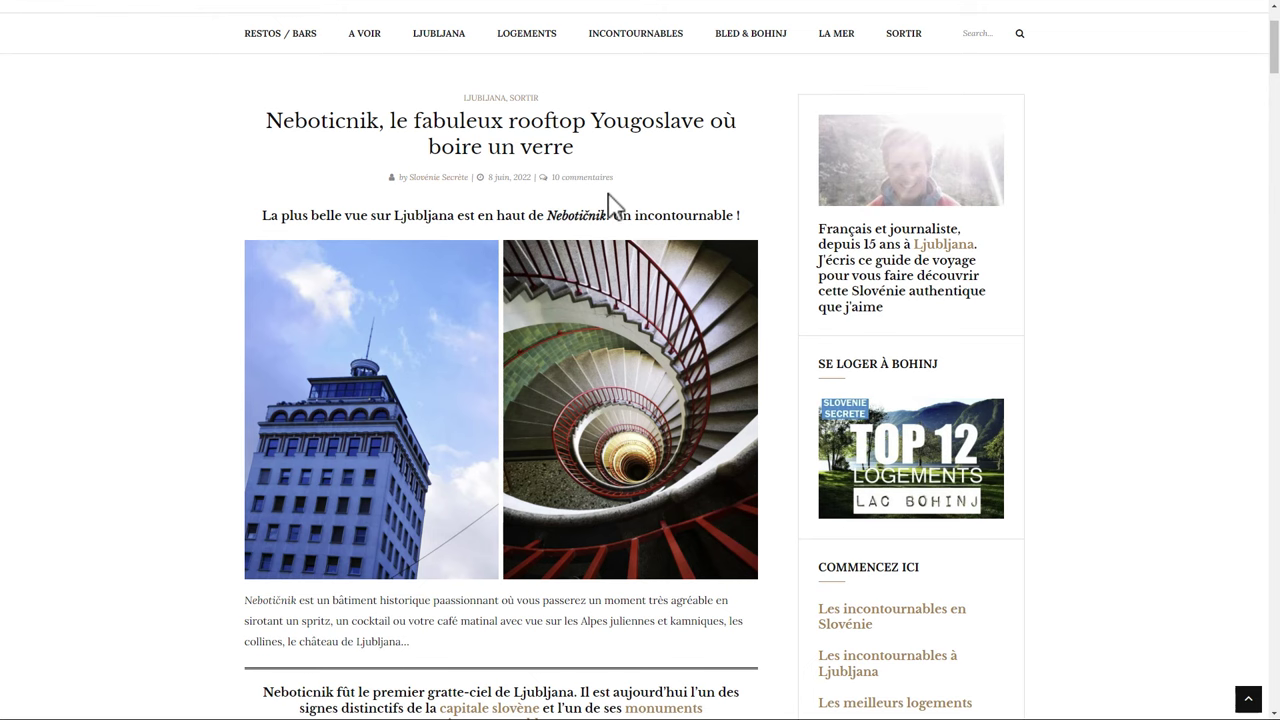
# Scroll the Slovénie Secrète article to the wooden spiral staircase photo and its rooftop-bar caption.
pyautogui.scroll(-3, 606, 271)
pyautogui.scroll(-2, 606, 271)
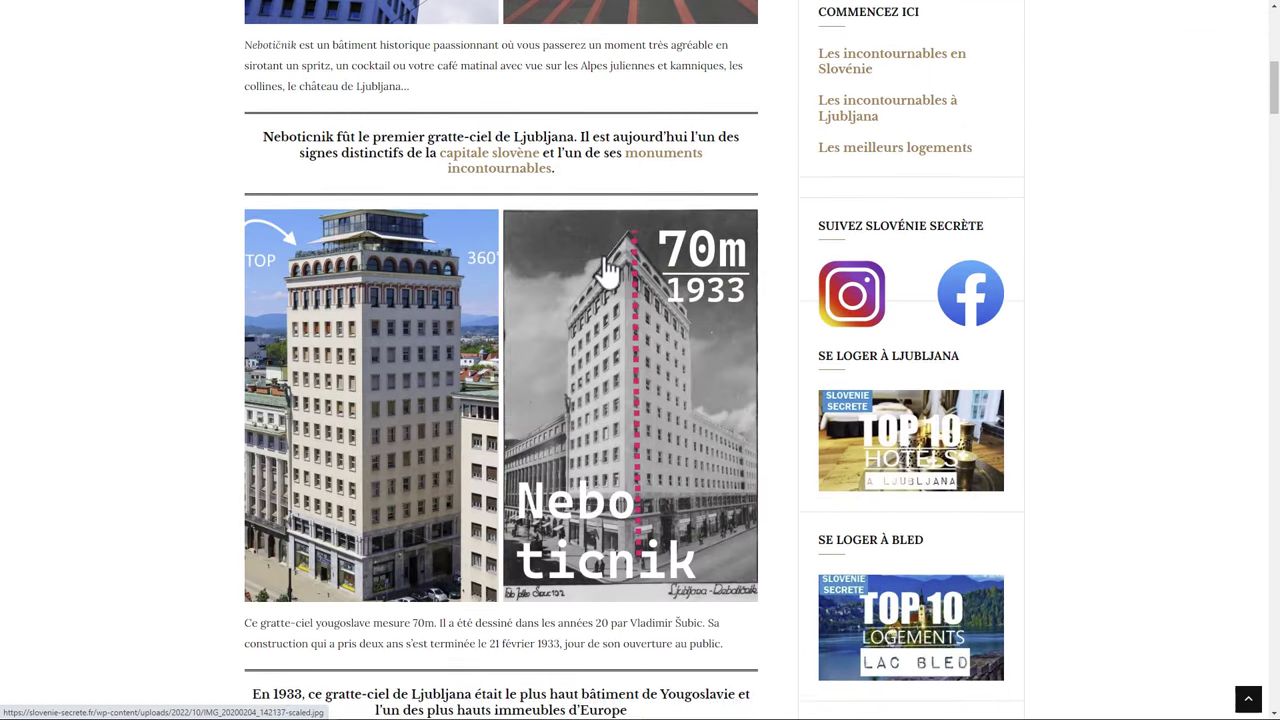
pyautogui.scroll(-4, 606, 271)
pyautogui.scroll(-3, 606, 271)
pyautogui.scroll(2, 606, 271)
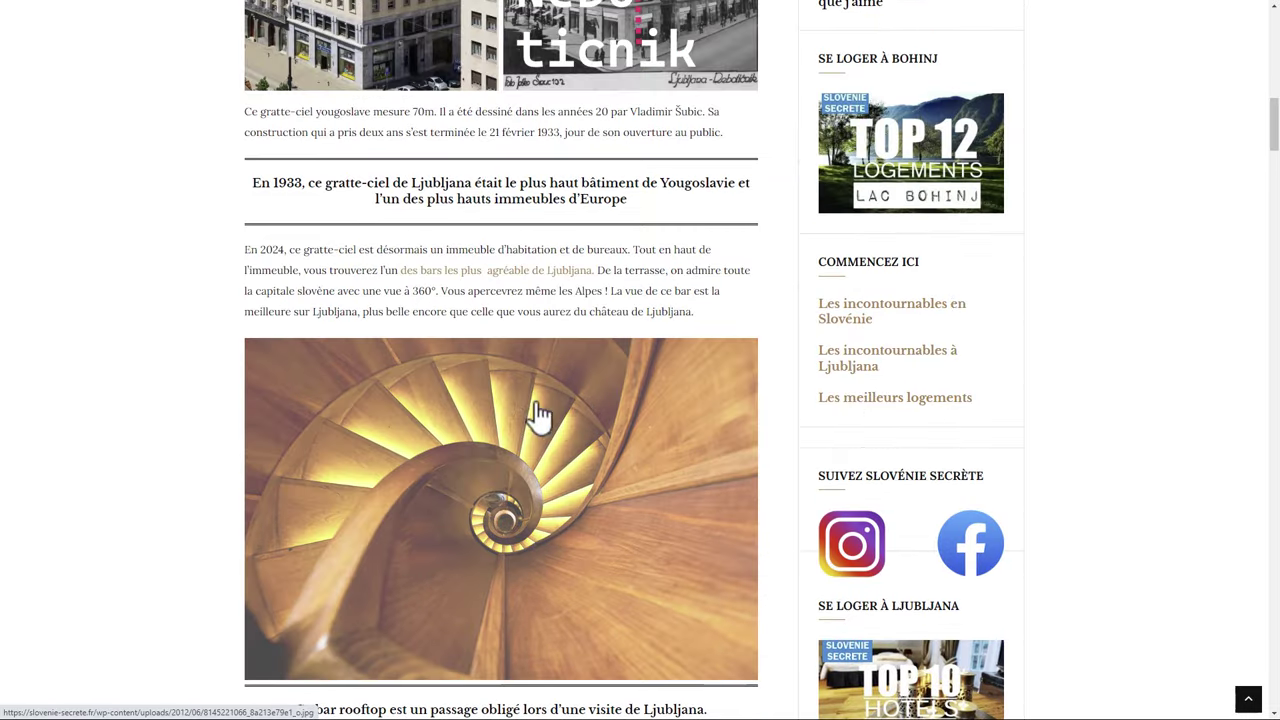
pyautogui.scroll(-2, 600, 352)
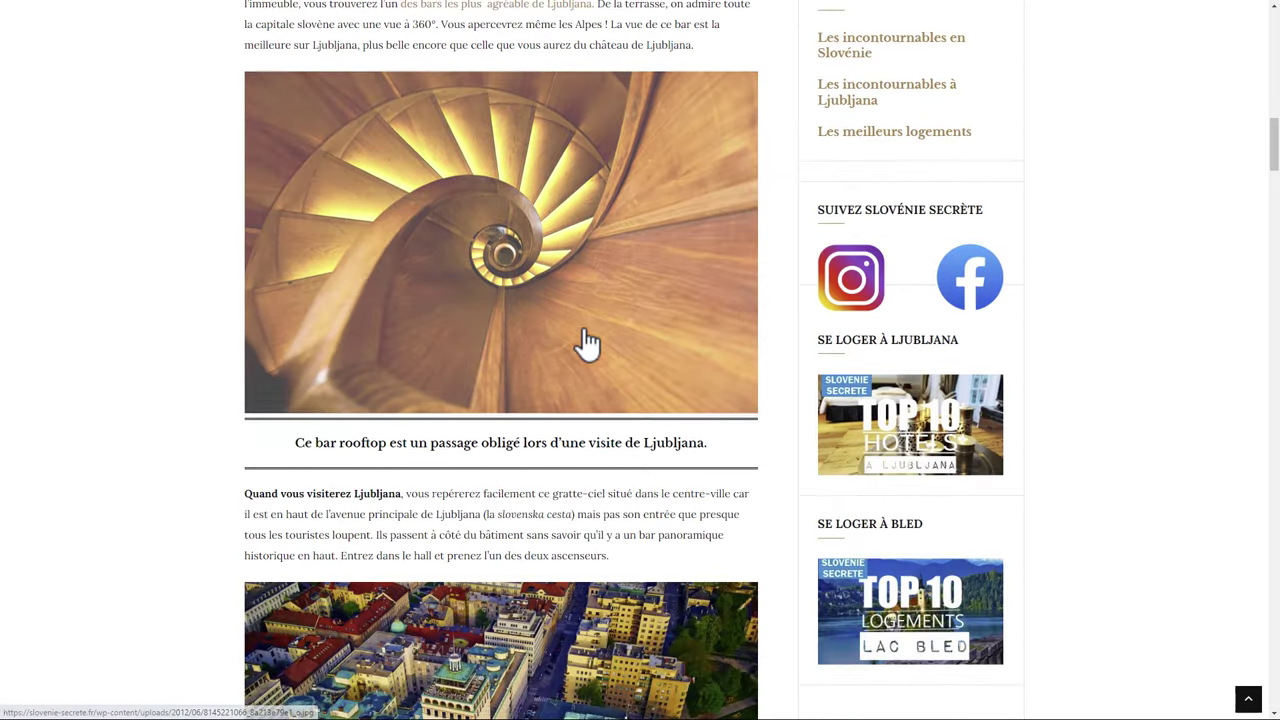
pyautogui.scroll(2, 582, 340)
pyautogui.scroll(-2, 462, 468)
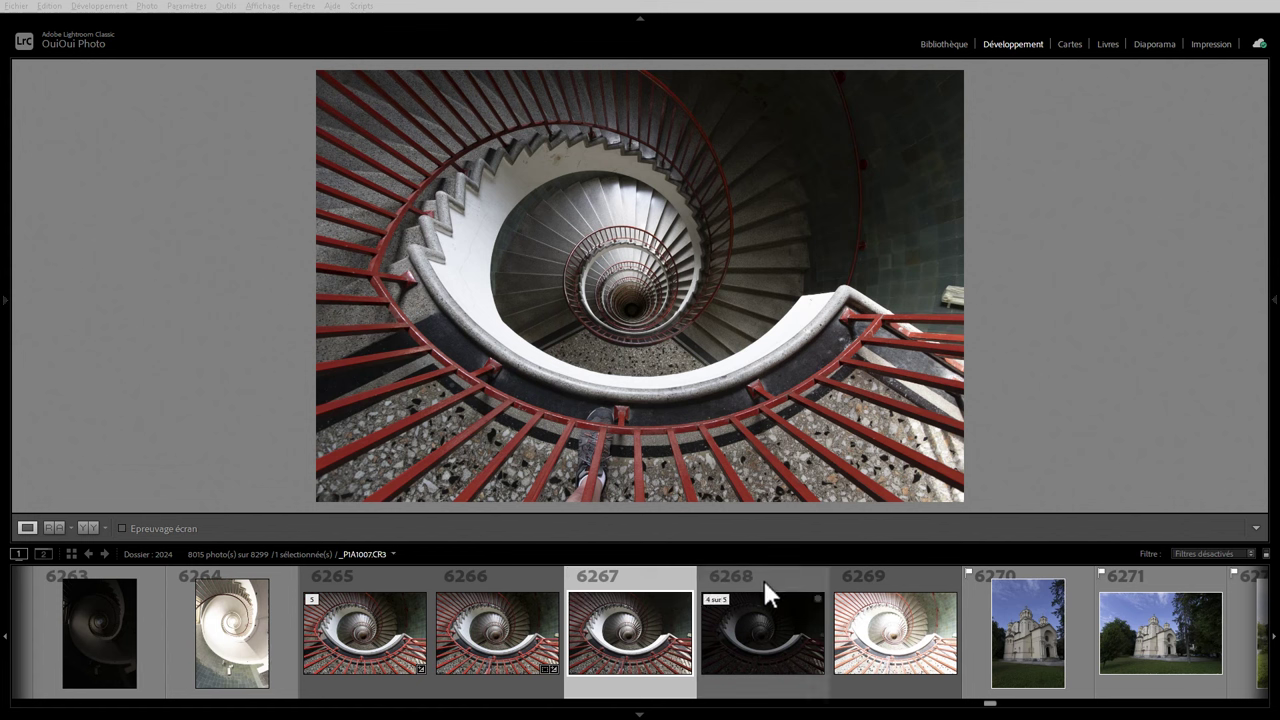
# Compare the dark 6268, bright 6269 and normal 6267 brackets, then select all three.
pyautogui.click(765, 595)
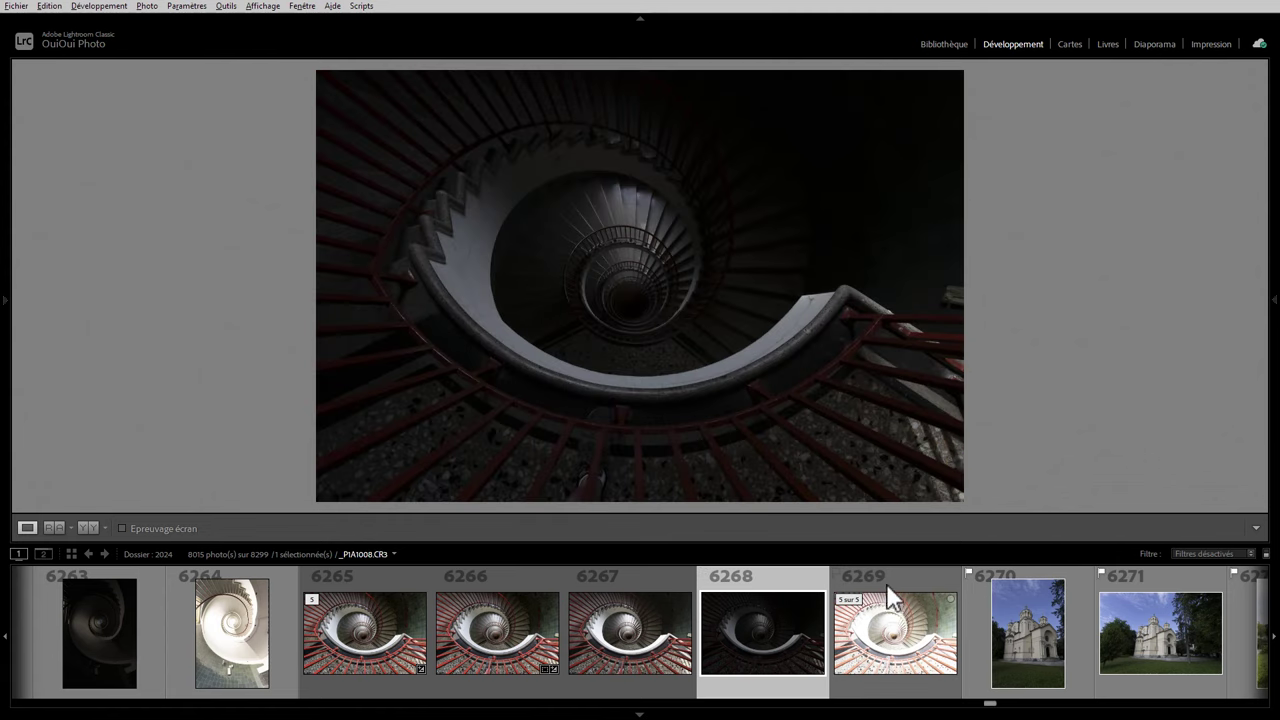
pyautogui.click(890, 590)
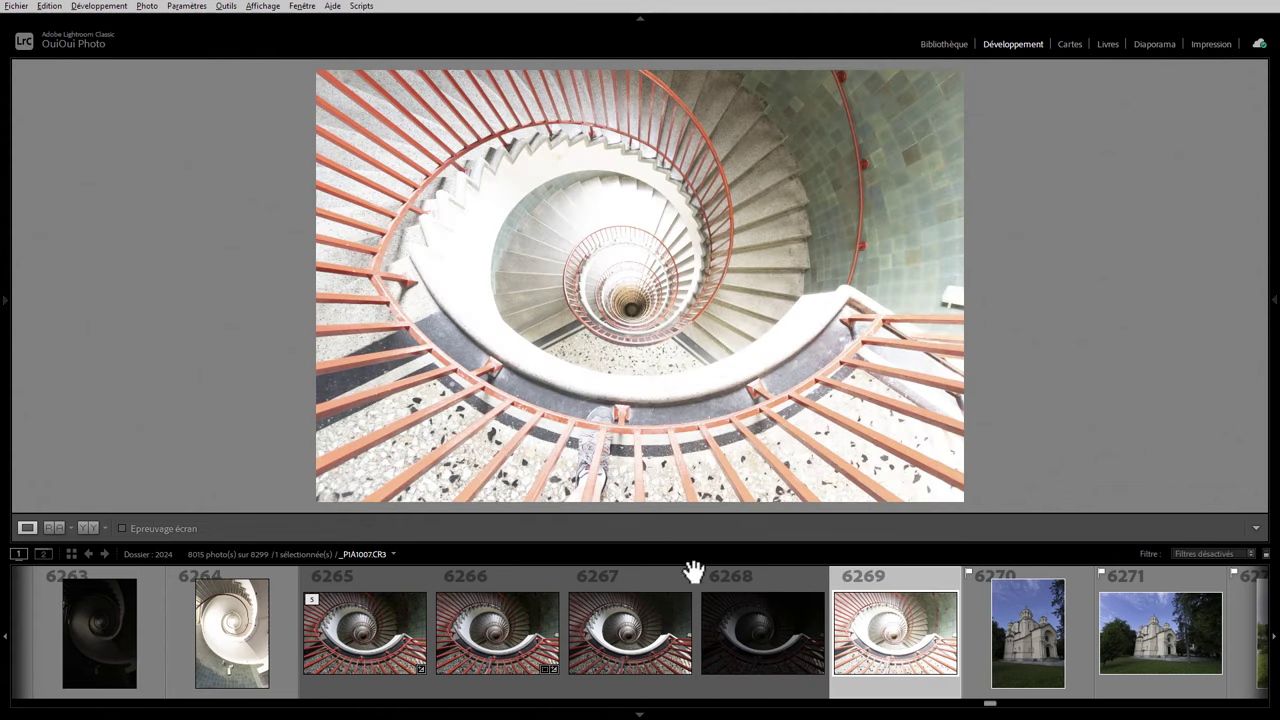
pyautogui.click(648, 592)
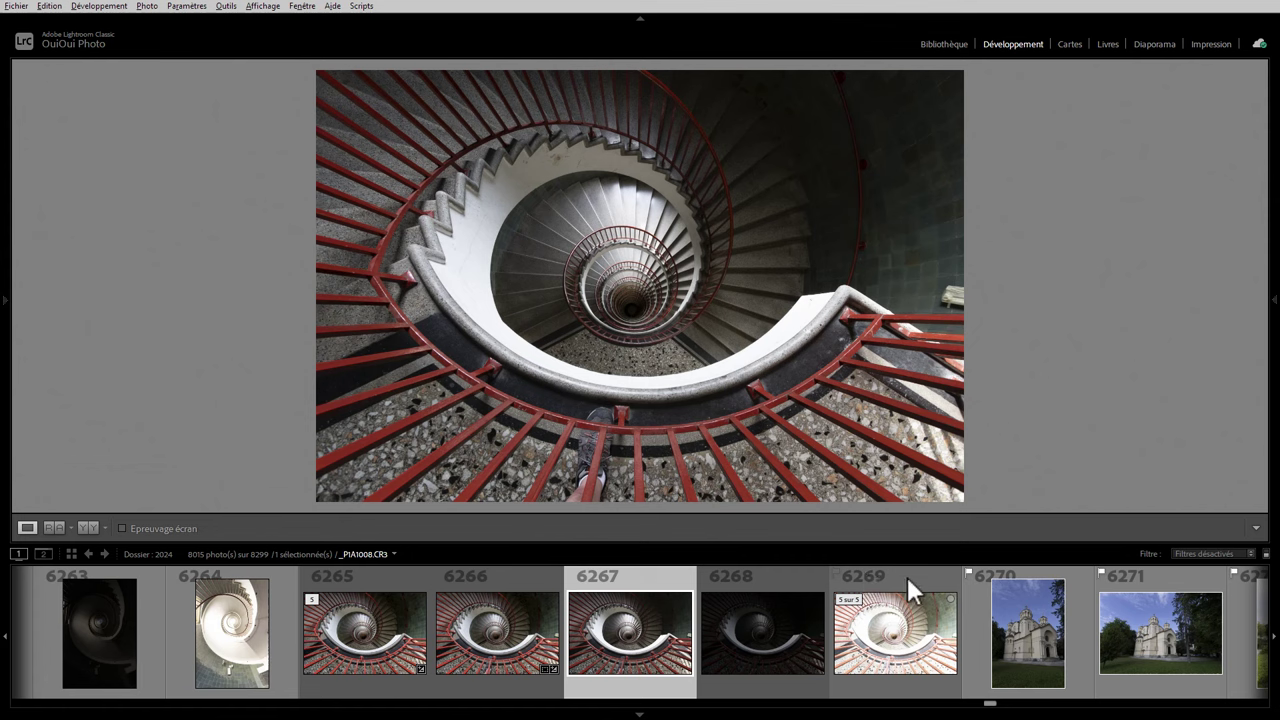
pyautogui.keyDown('shift'); pyautogui.click(907, 577); pyautogui.keyUp('shift')
pyautogui.rightClick(774, 612)
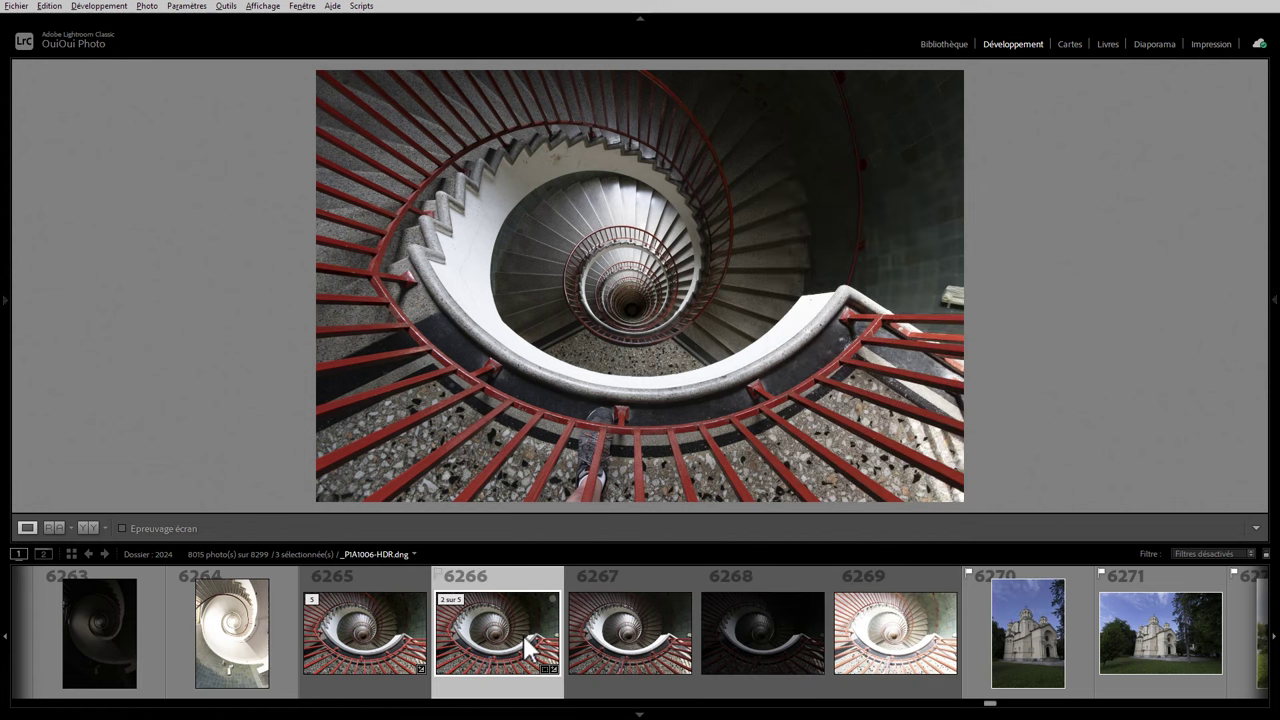
# Show the merged HDR DNG 6266 with its Basic development settings visible.
pyautogui.click(626, 648)
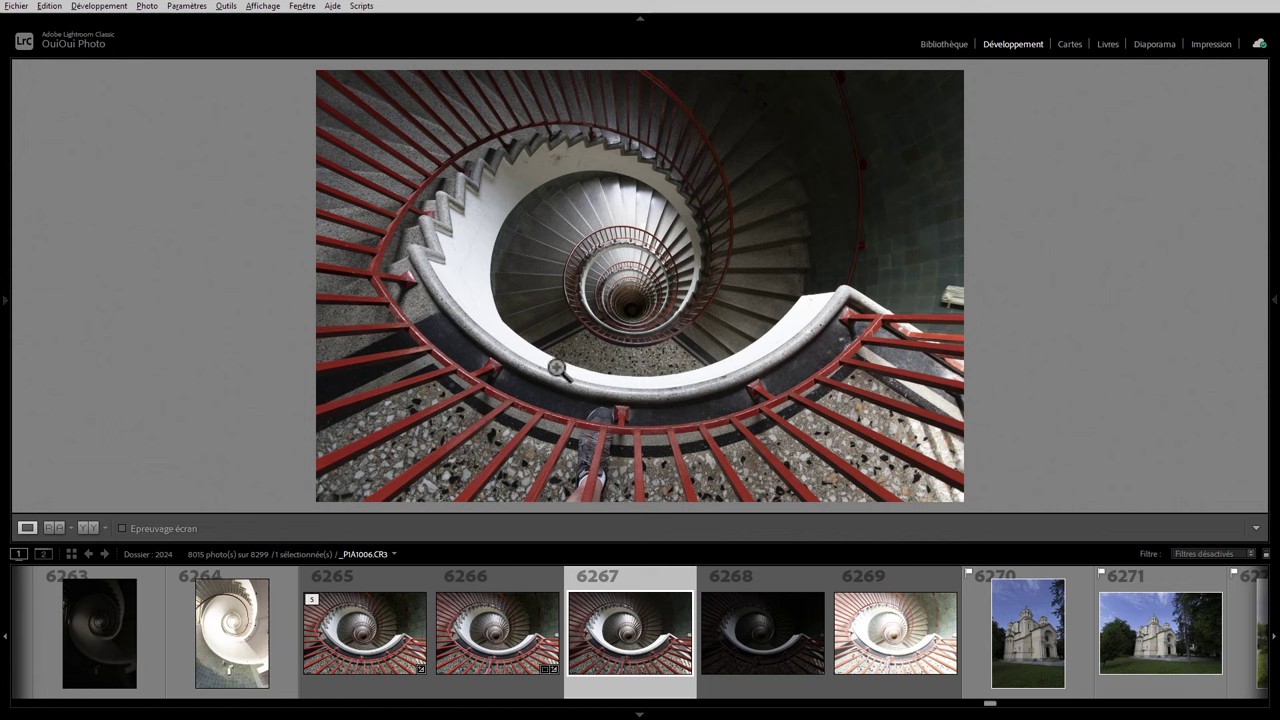
pyautogui.click(522, 622)
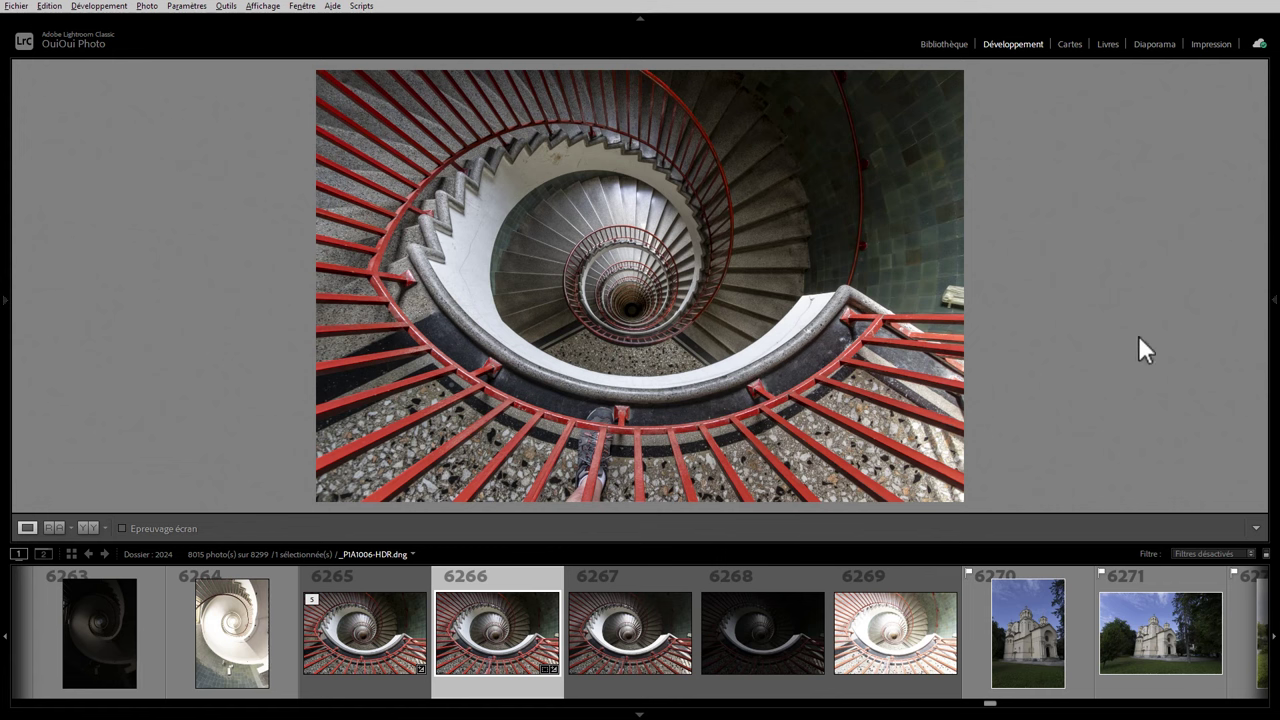
pyautogui.click(1275, 300)
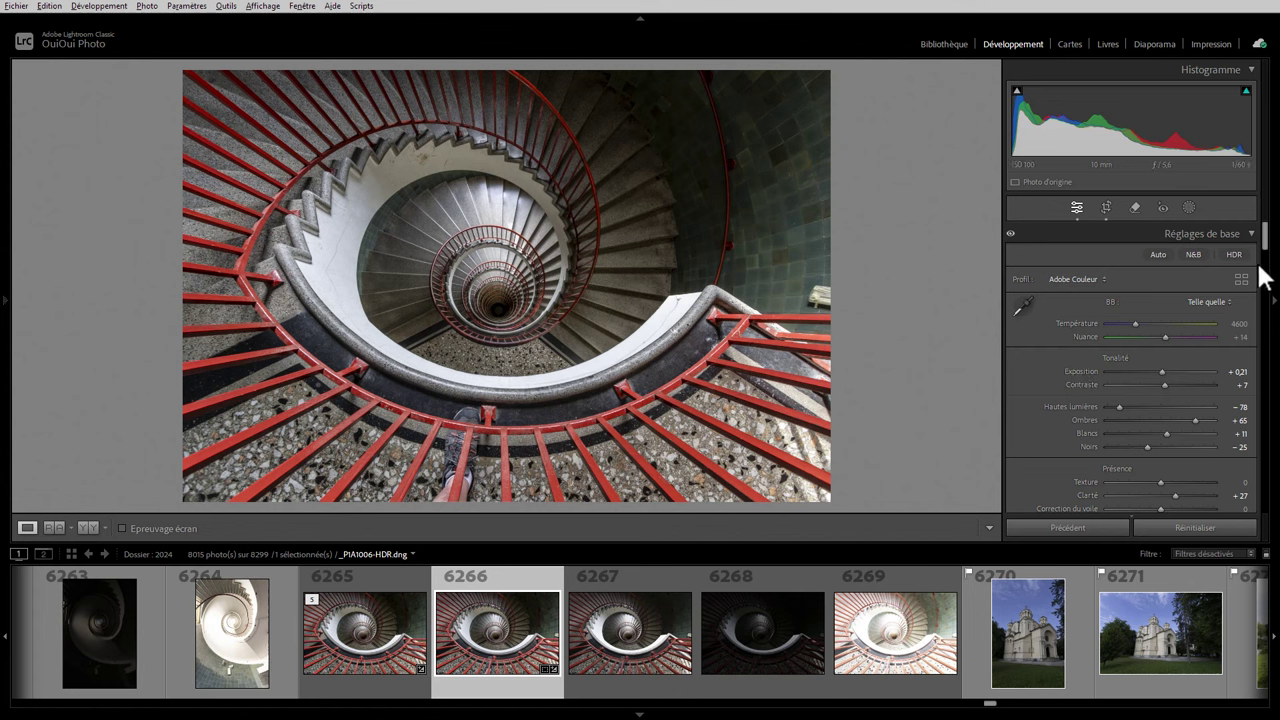
pyautogui.moveTo(1265, 245); pyautogui.dragTo(1270, 295)
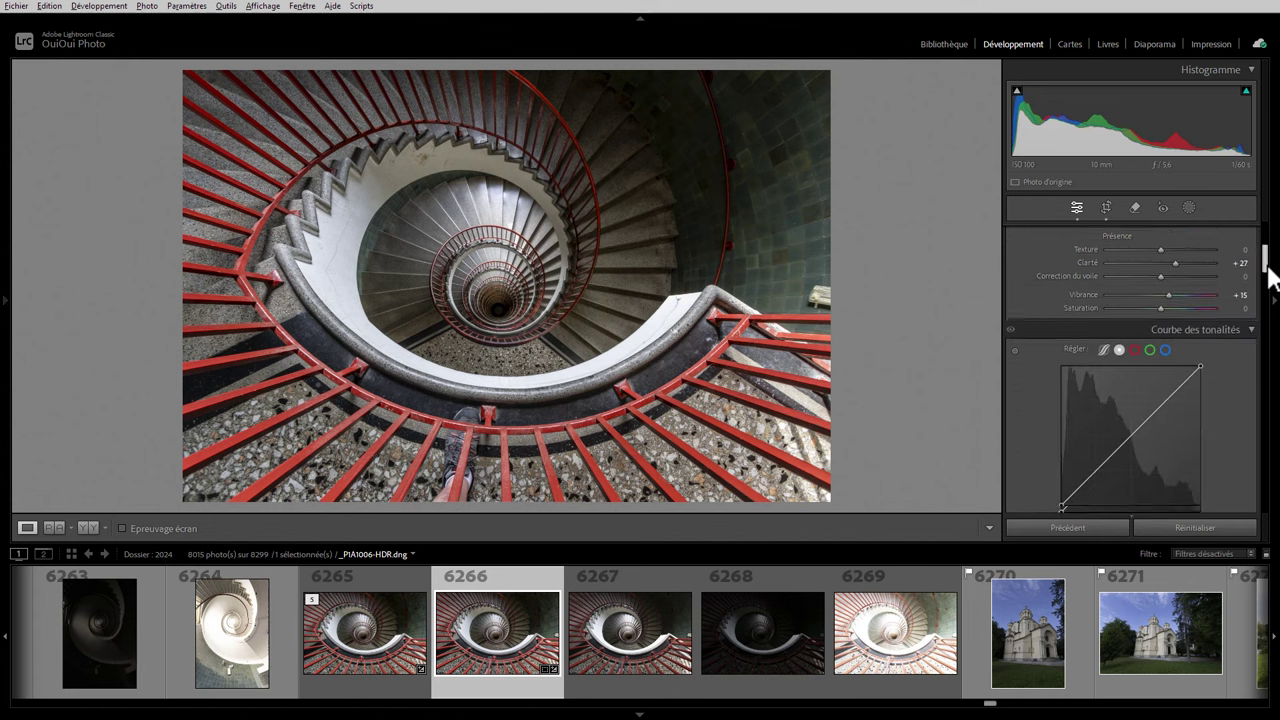
pyautogui.moveTo(1272, 295); pyautogui.dragTo(1266, 329)
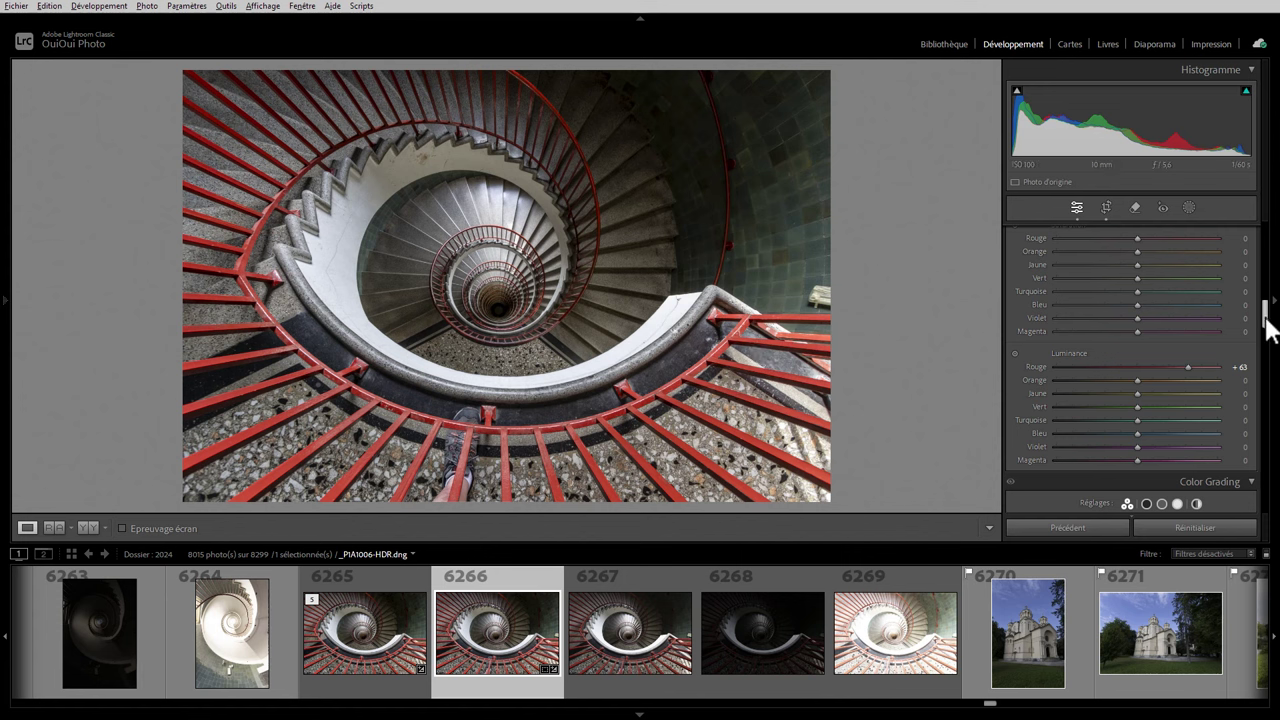
pyautogui.moveTo(1267, 318); pyautogui.dragTo(1266, 250)
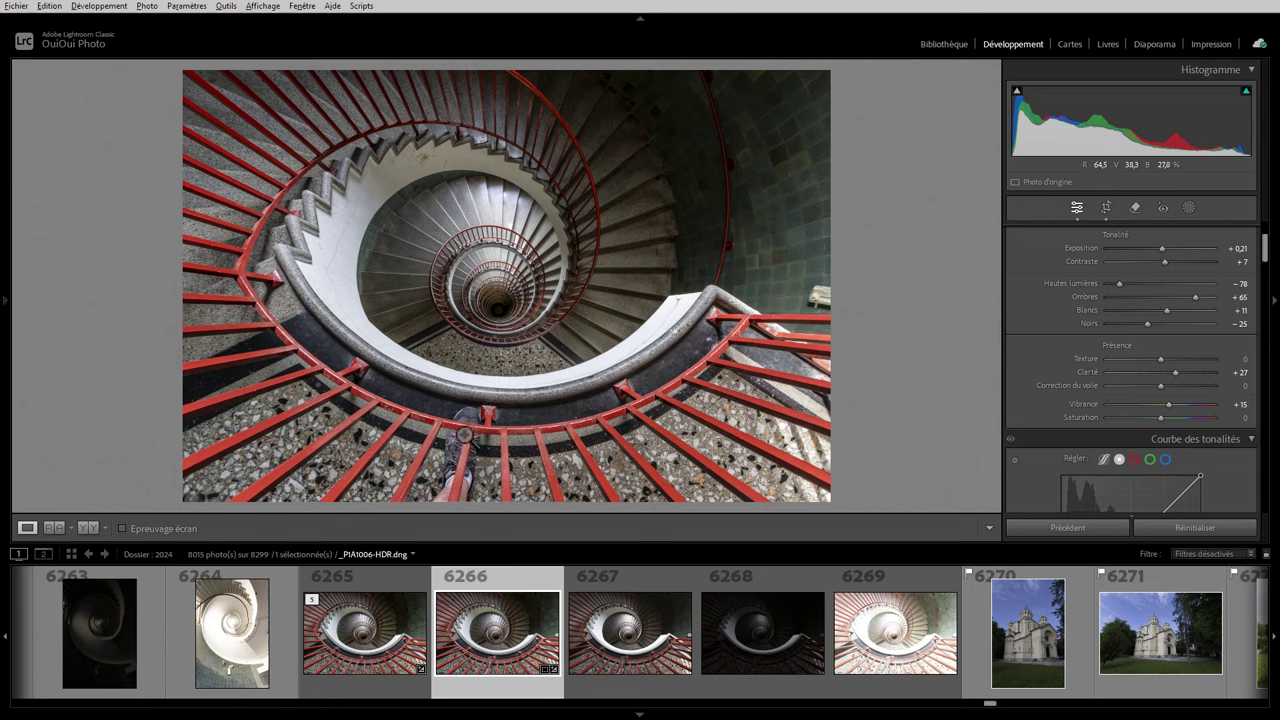
pyautogui.click(465, 437)
pyautogui.moveTo(551, 449); pyautogui.dragTo(557, 186)
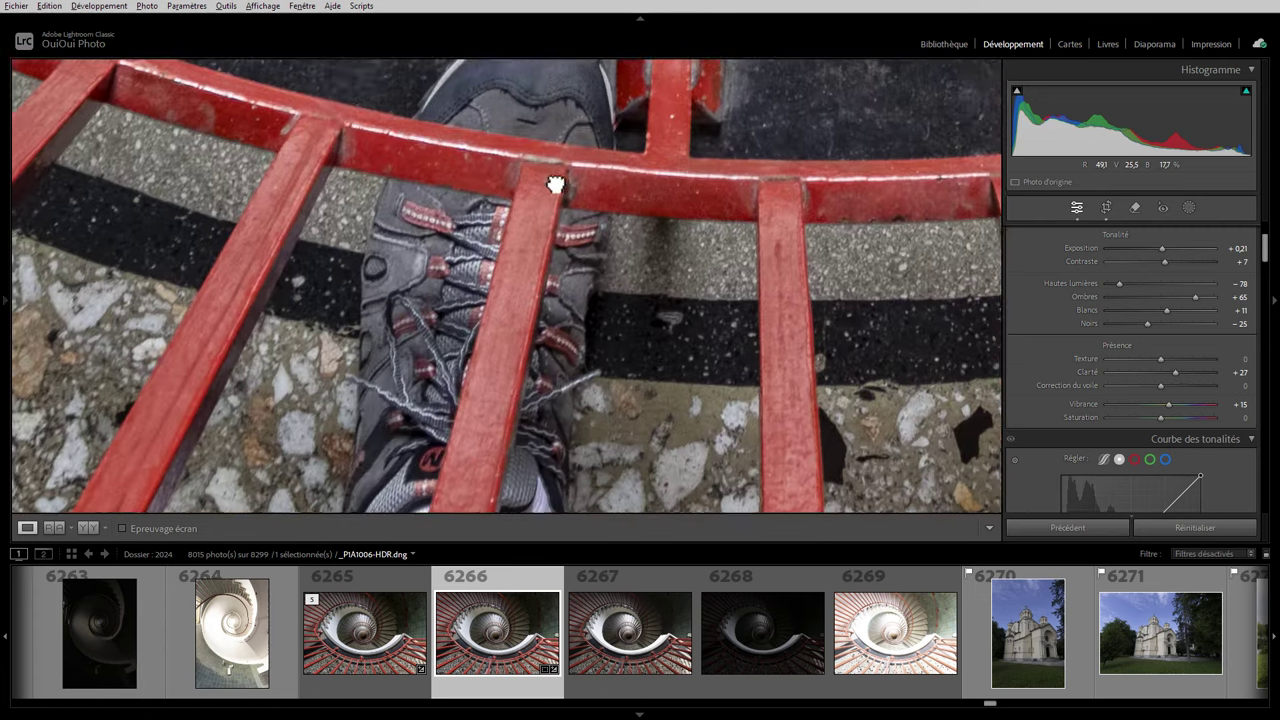
pyautogui.moveTo(531, 423)
pyautogui.mouseDown()
pyautogui.moveTo(572, 209)
pyautogui.moveTo(526, 354)
pyautogui.mouseUp()
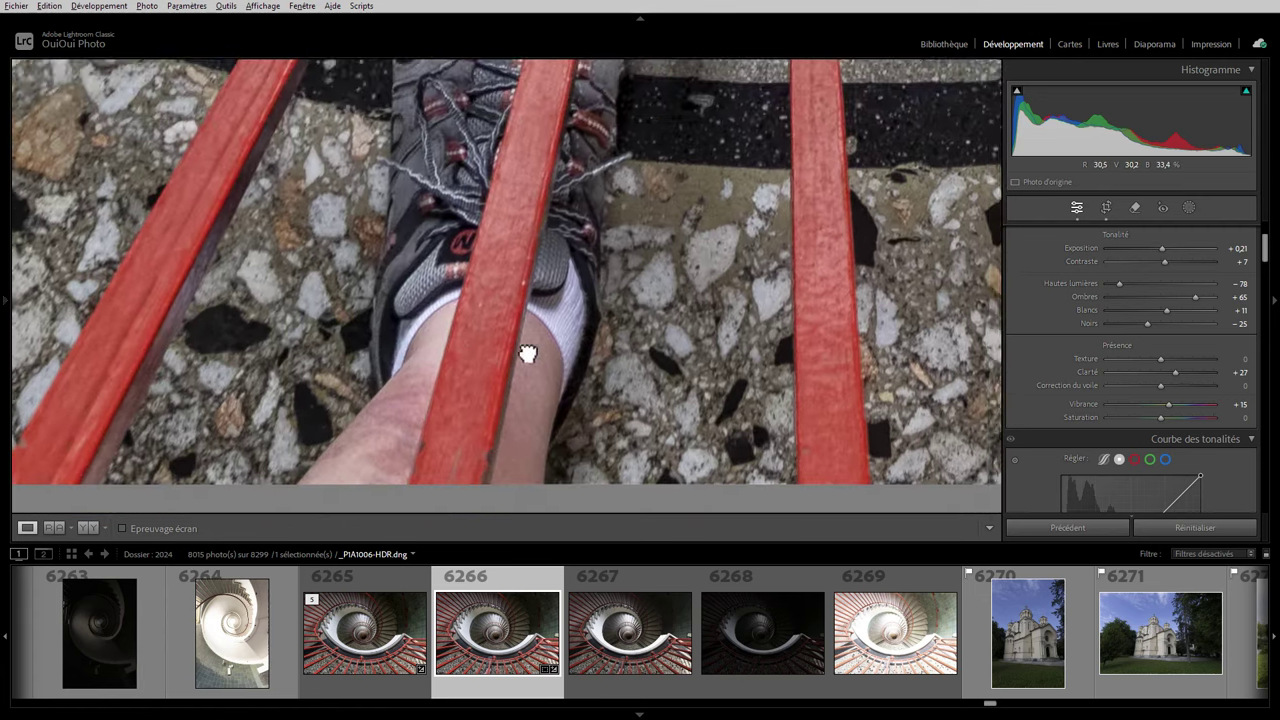
pyautogui.moveTo(514, 240); pyautogui.dragTo(515, 385)
pyautogui.click(514, 307)
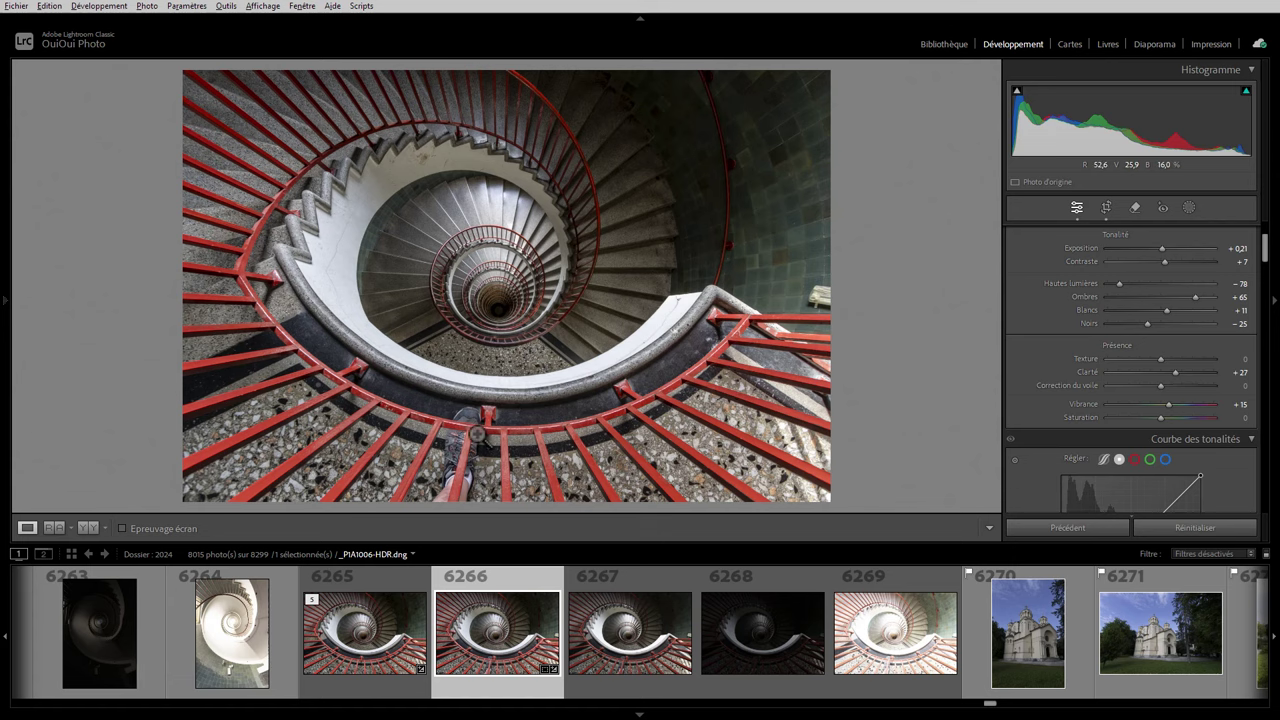
# Compare the red railing at 1:1 on the HDR DNG and retouched TIF 6265, ending on DNG 6266.
pyautogui.click(480, 425)
pyautogui.moveTo(480, 350); pyautogui.dragTo(571, 243)
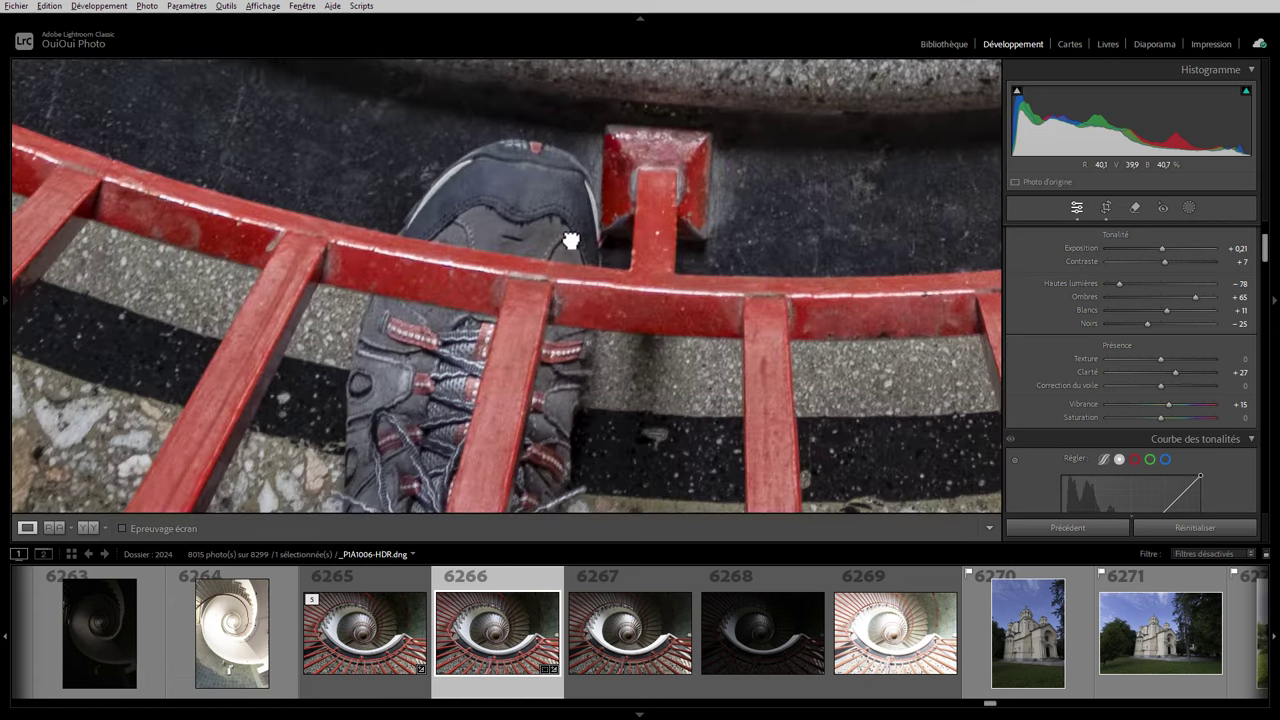
pyautogui.click(543, 312)
pyautogui.click(400, 612)
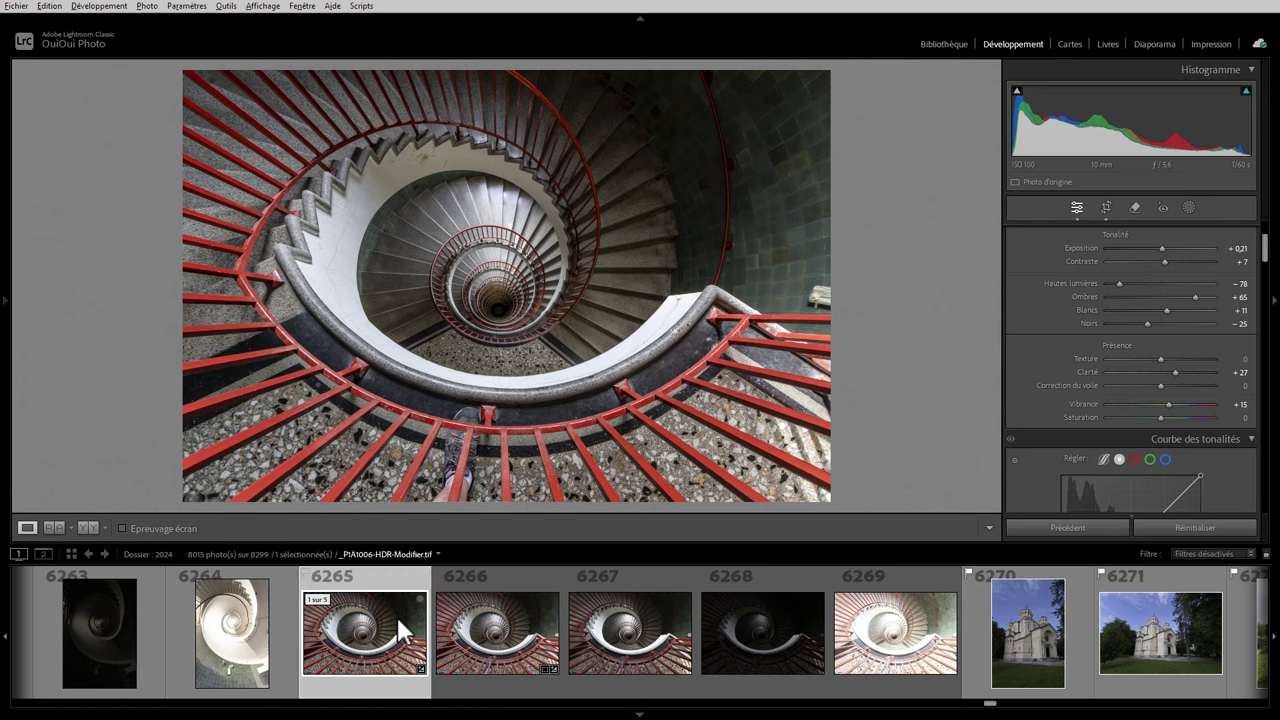
pyautogui.click(463, 426)
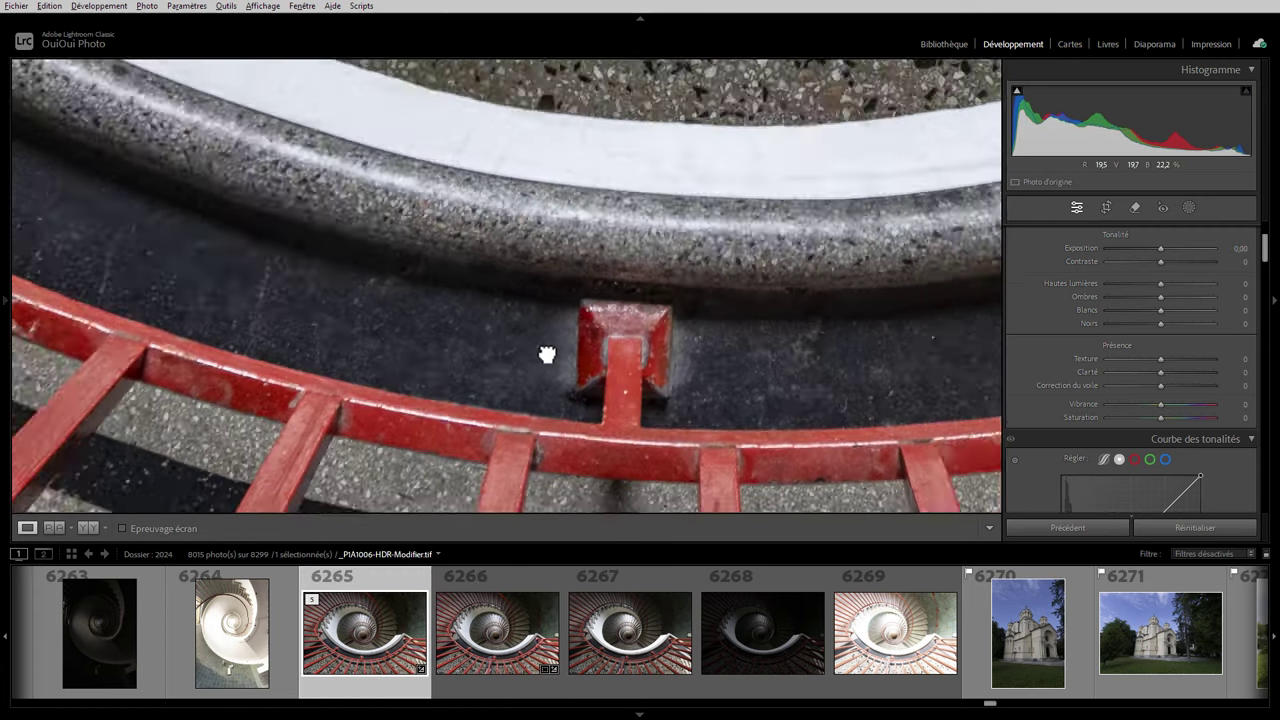
pyautogui.click(547, 354)
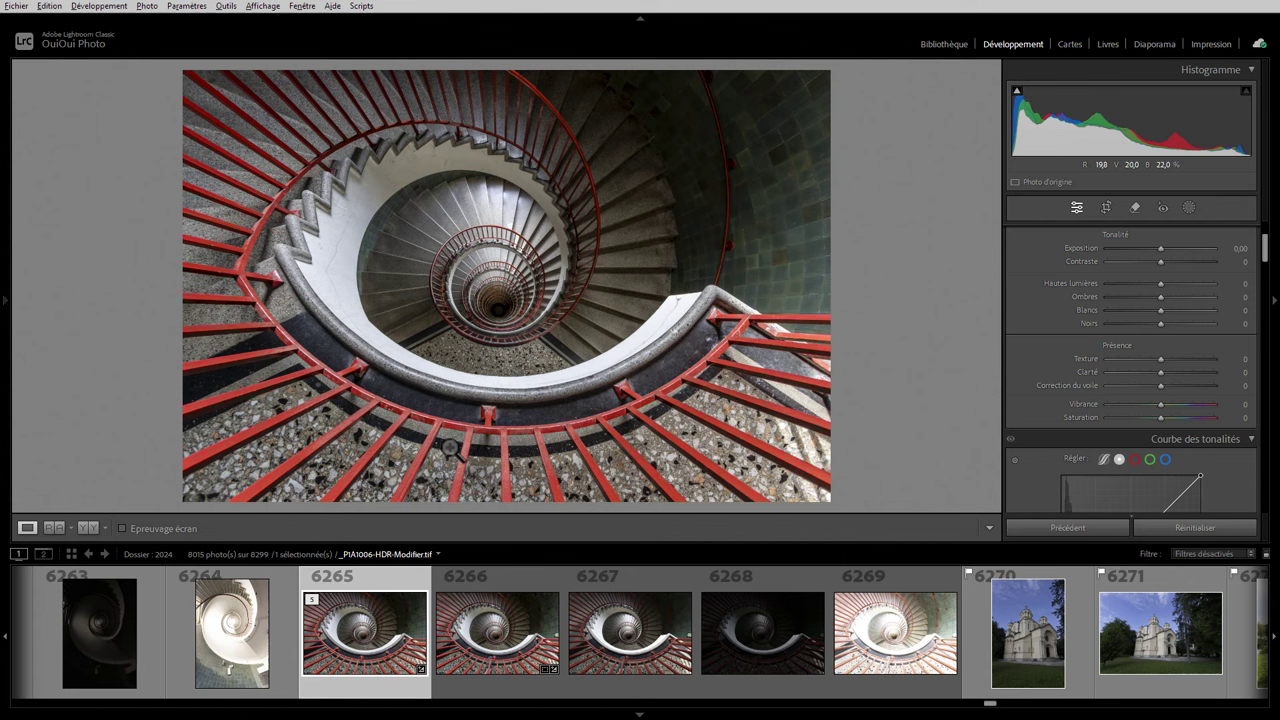
pyautogui.click(514, 643)
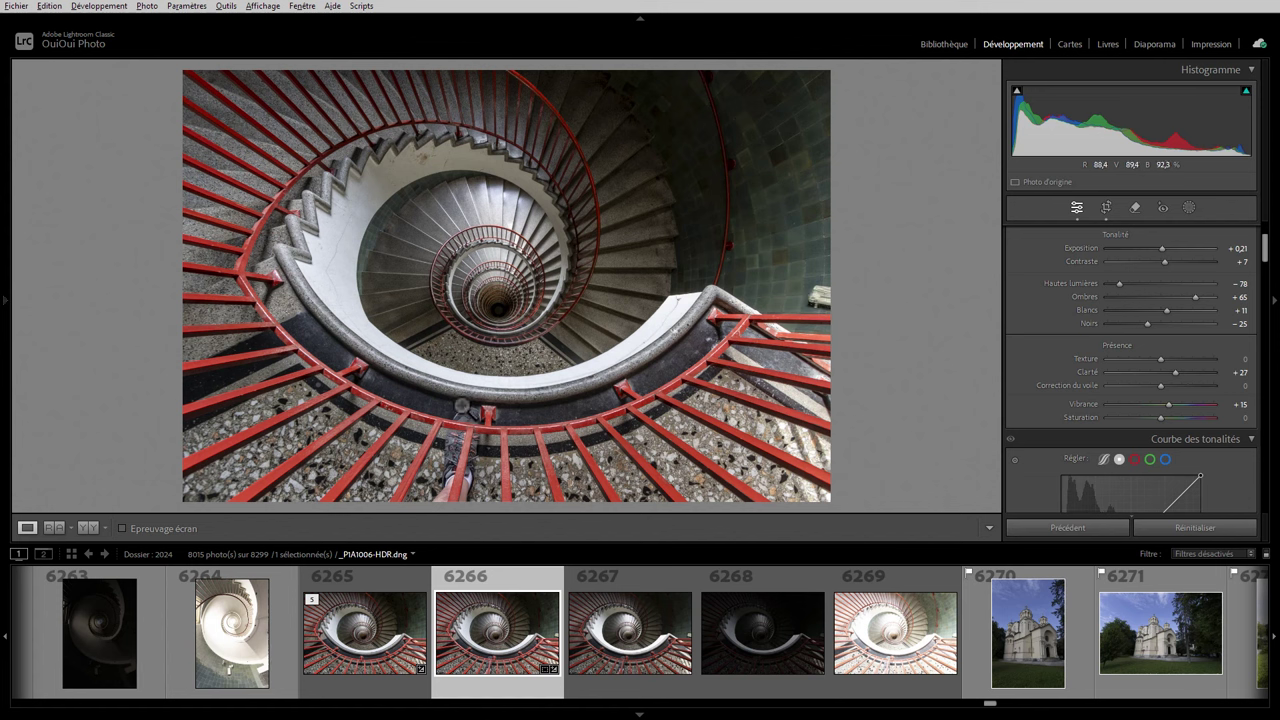
# Inspect the retouched TIF at 1:1 around the red post and lower-left floor, then fit it.
pyautogui.click(394, 628)
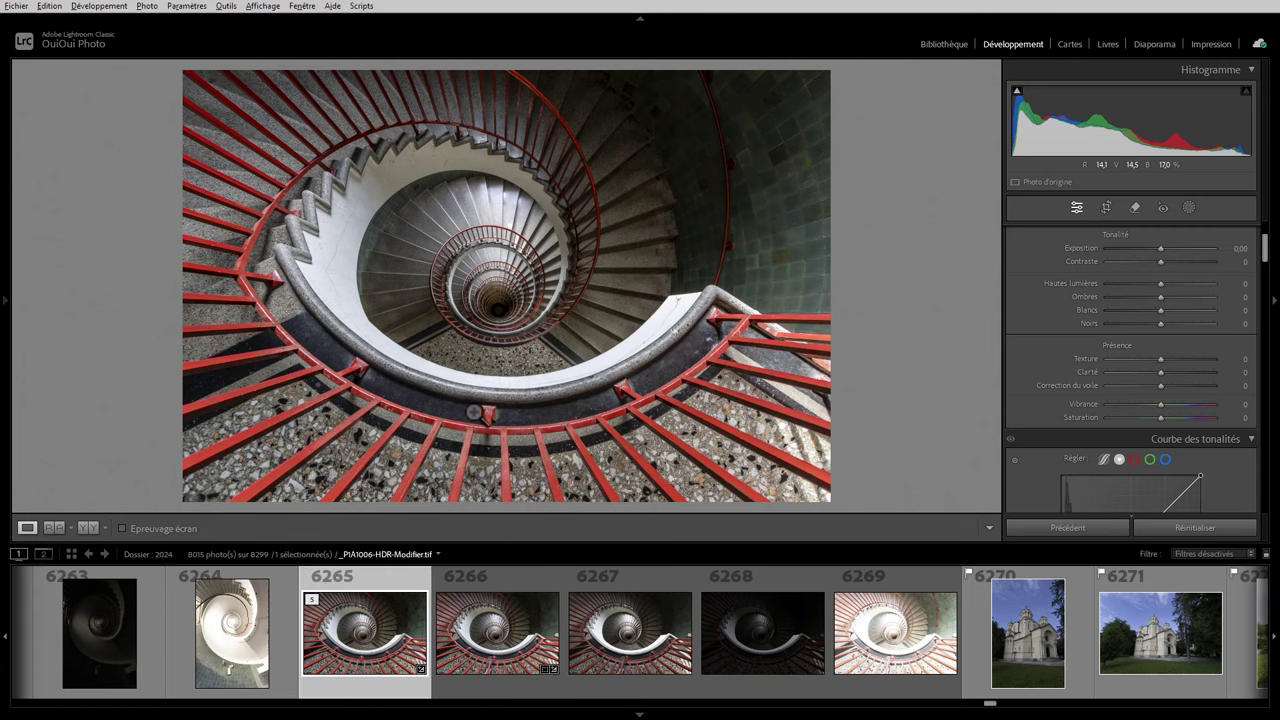
pyautogui.click(475, 420)
pyautogui.moveTo(477, 416); pyautogui.dragTo(507, 242)
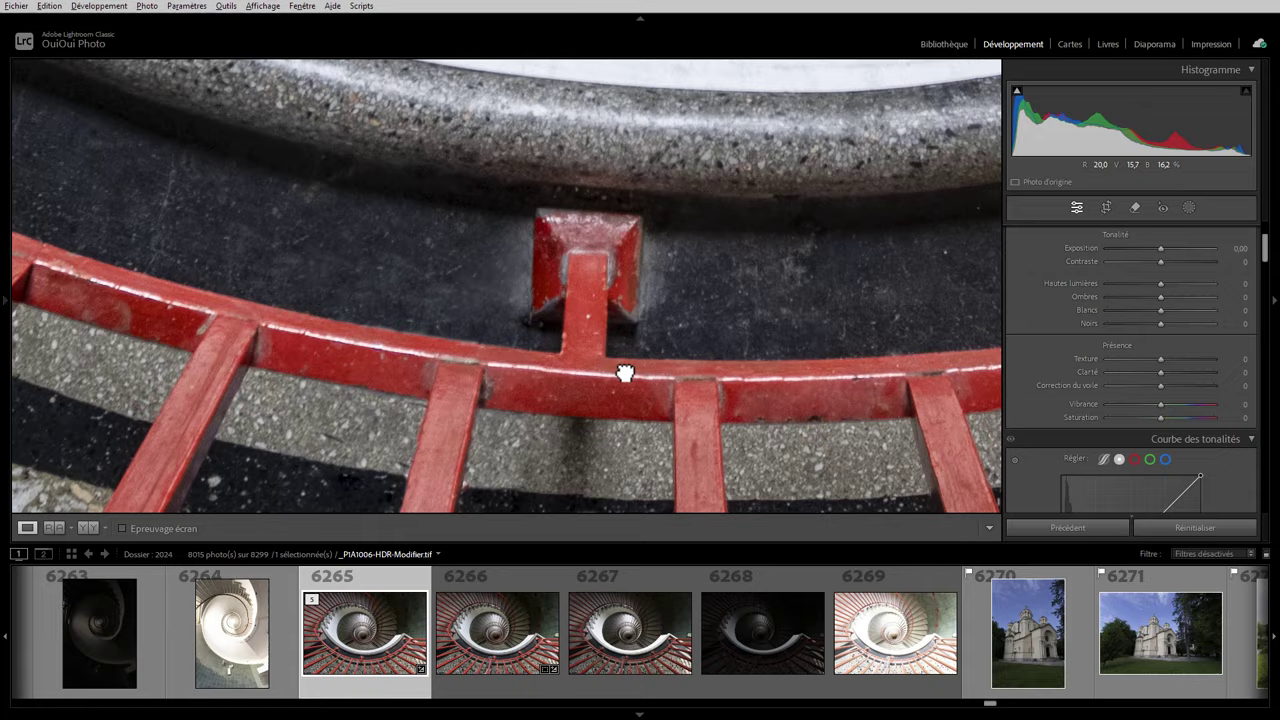
pyautogui.moveTo(626, 371); pyautogui.dragTo(631, 200)
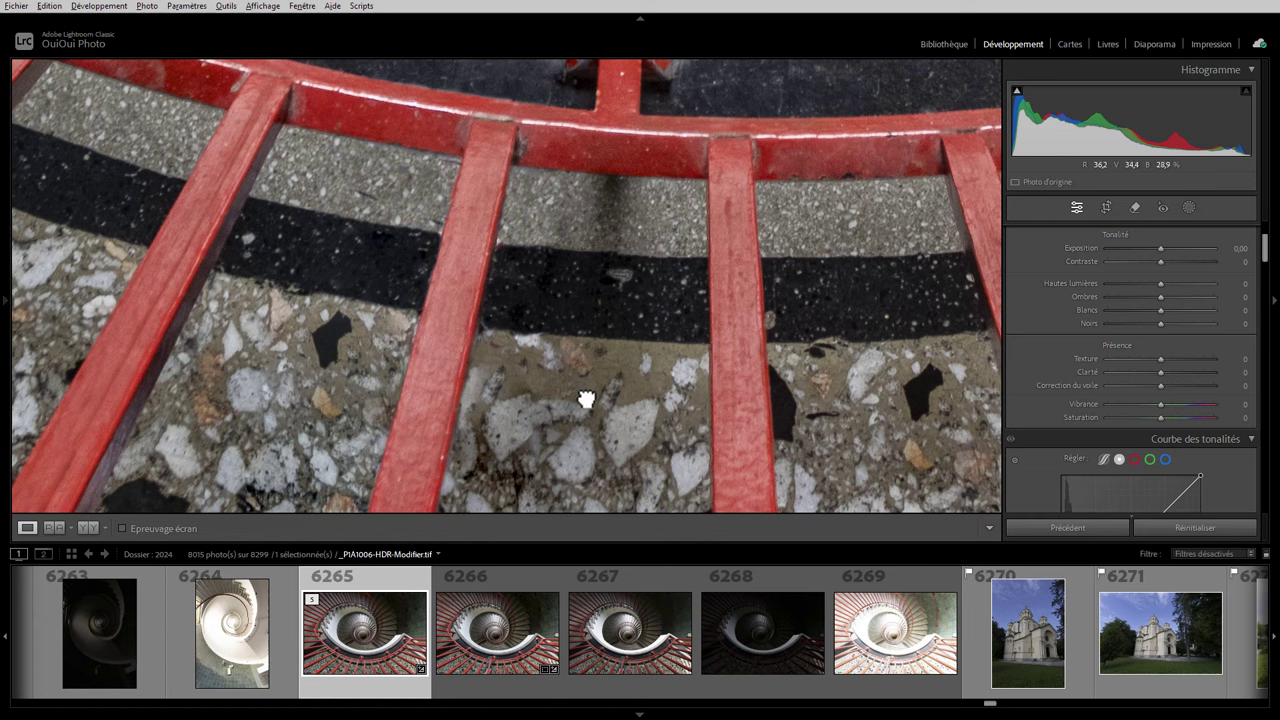
pyautogui.click(607, 370)
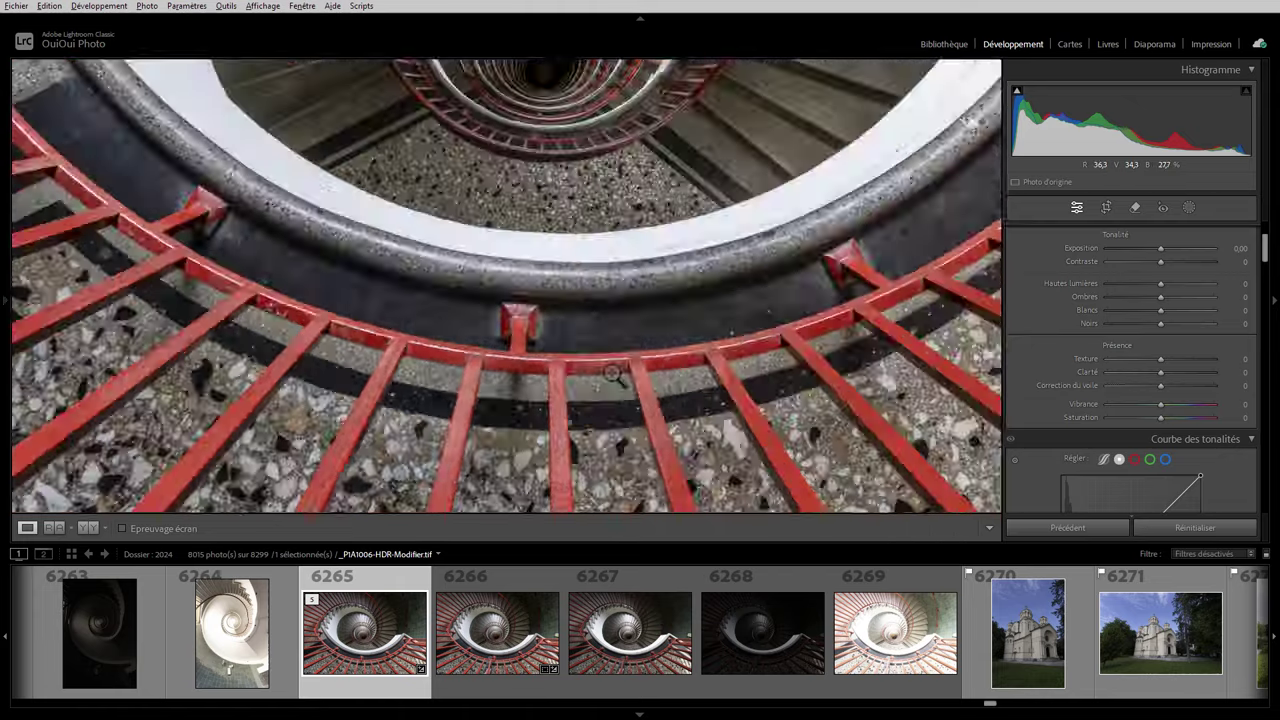
pyautogui.click(485, 476)
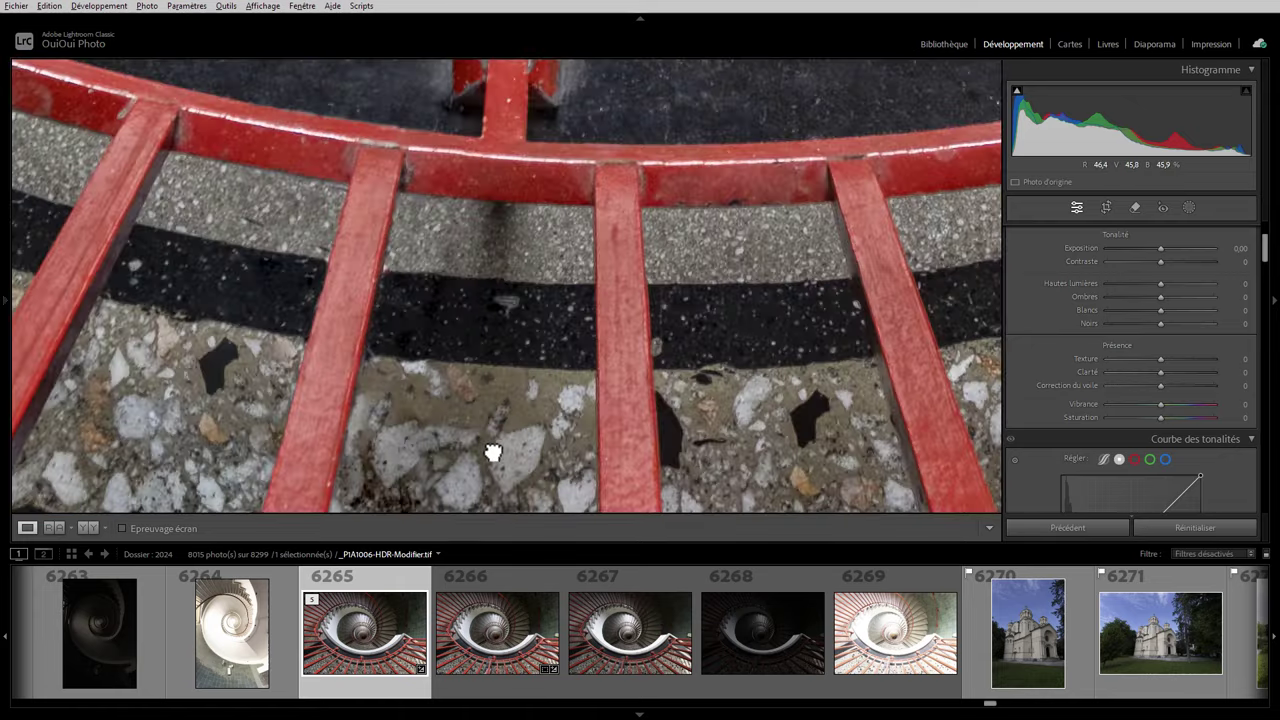
pyautogui.click(491, 449)
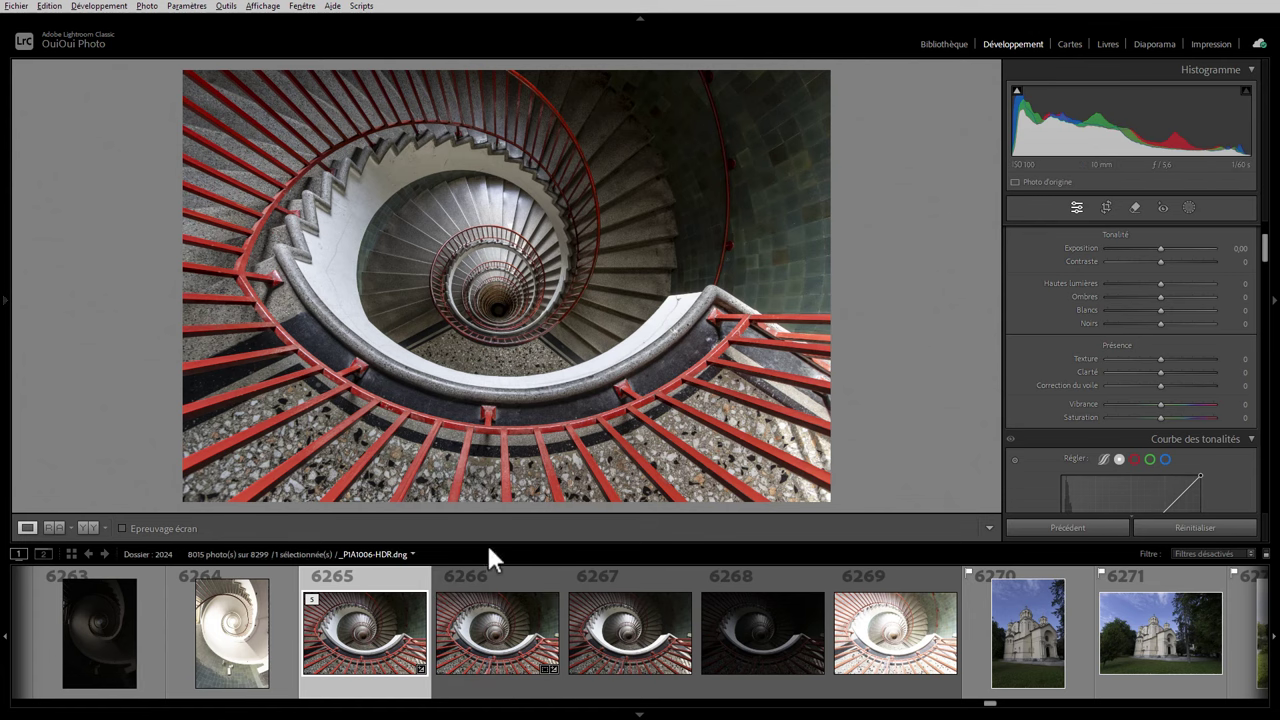
pyautogui.click(446, 423)
pyautogui.moveTo(446, 423); pyautogui.dragTo(495, 352)
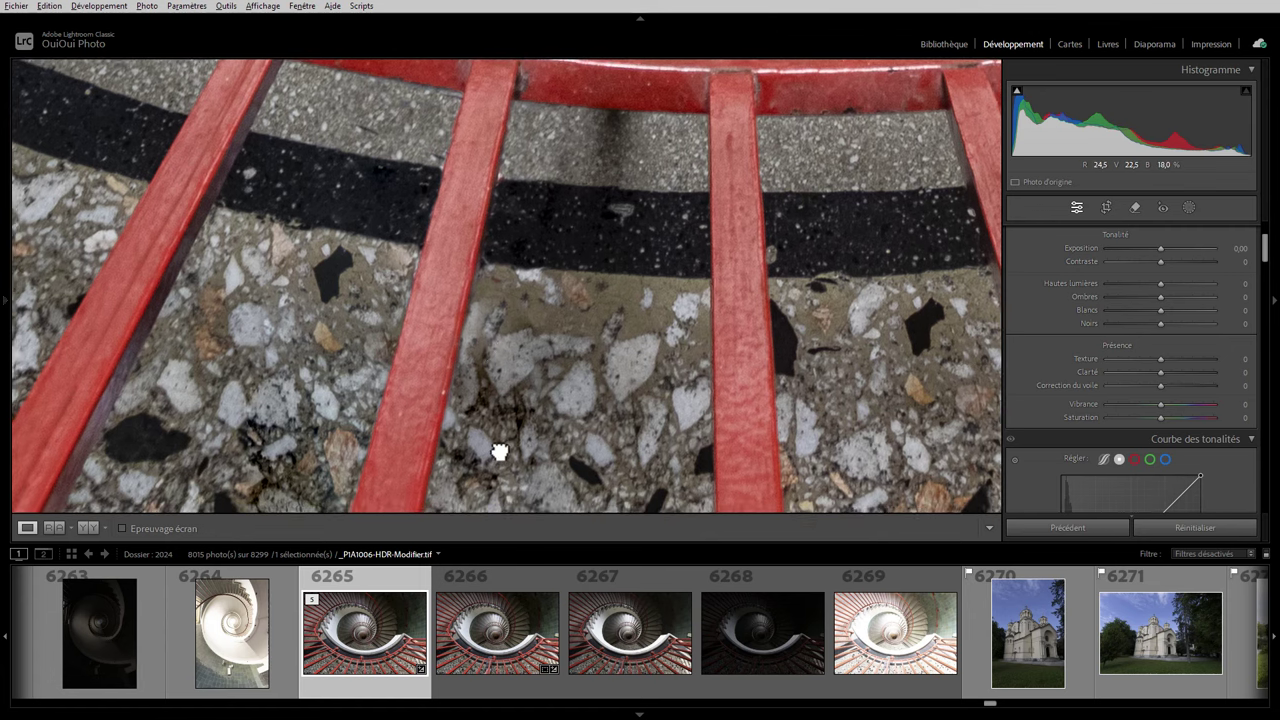
pyautogui.click(505, 672)
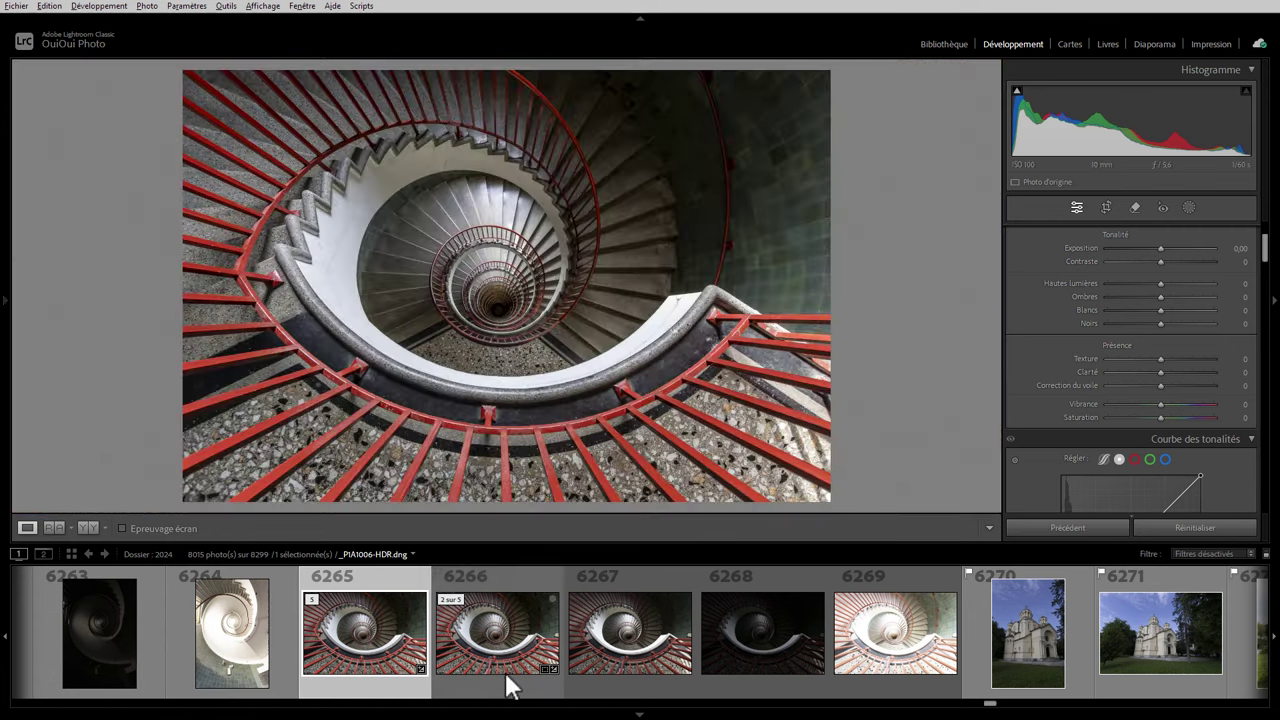
pyautogui.click(478, 483)
pyautogui.click(367, 664)
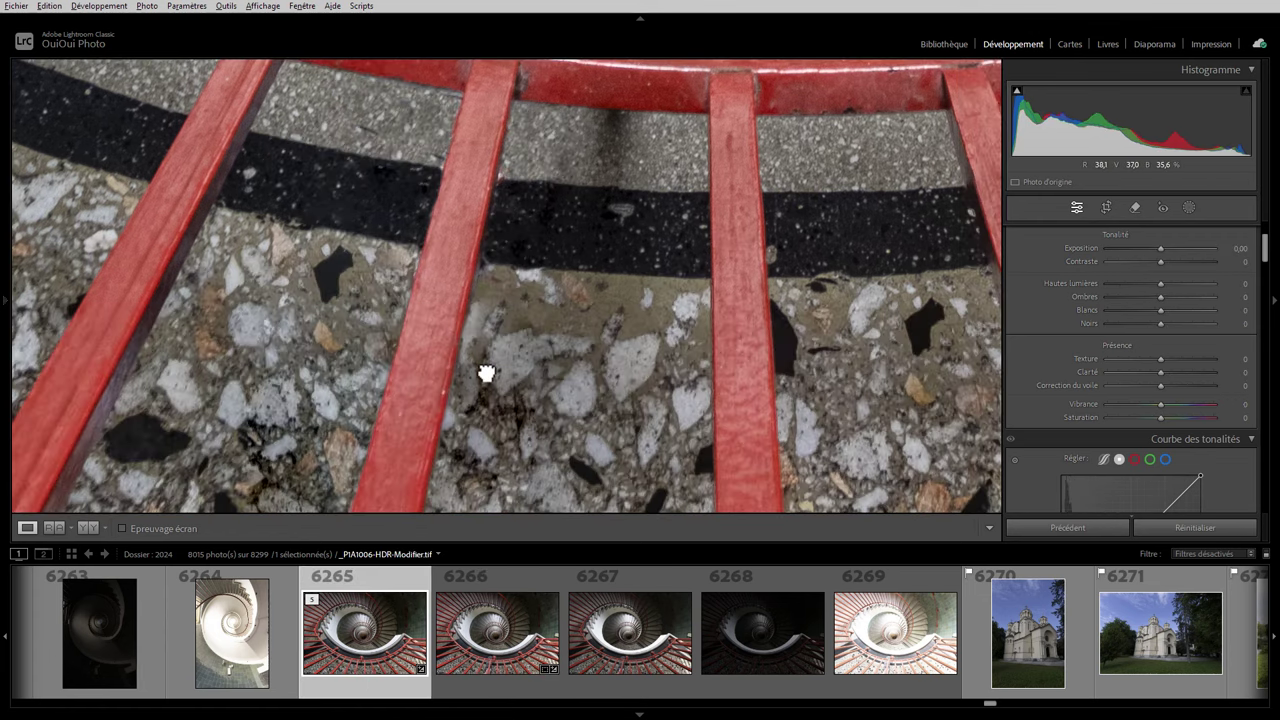
pyautogui.click(486, 373)
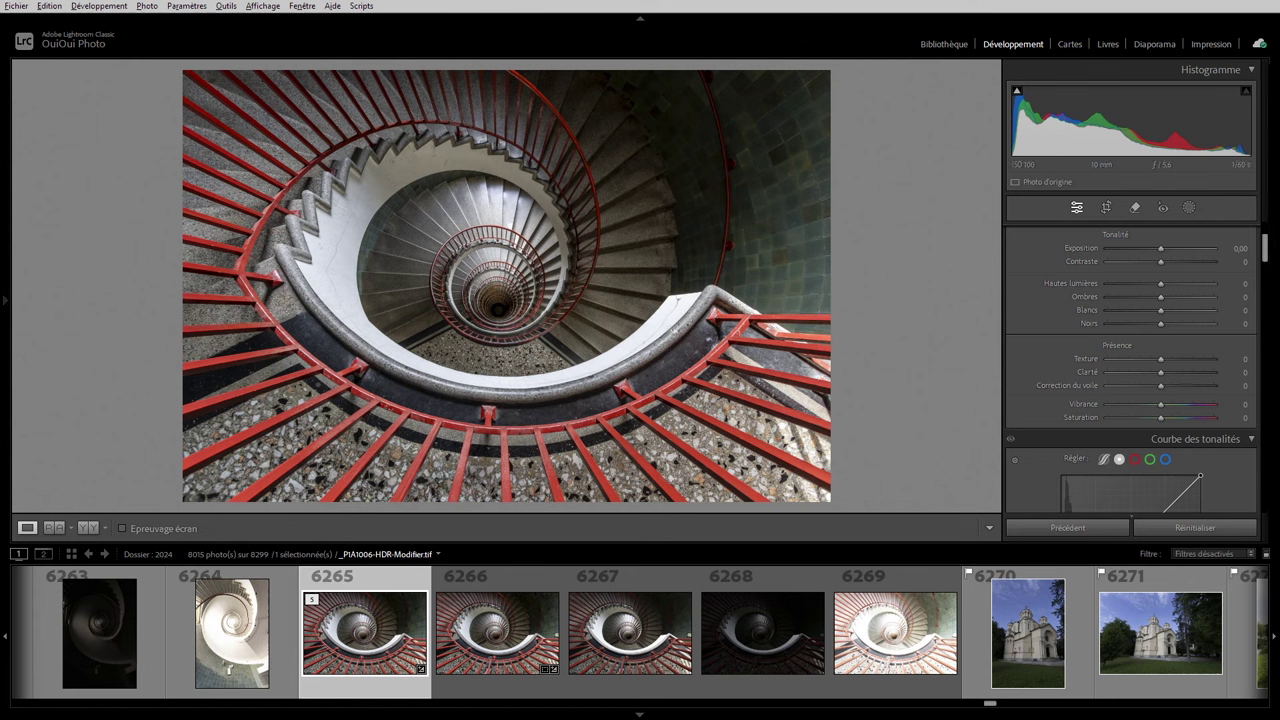
# Scroll the Develop panel past Basic to the TIF's linear Tone Curve and Color Mixer.
pyautogui.moveTo(1266, 257)
pyautogui.mouseDown()
pyautogui.moveTo(1263, 323)
pyautogui.moveTo(1265, 278)
pyautogui.mouseUp()
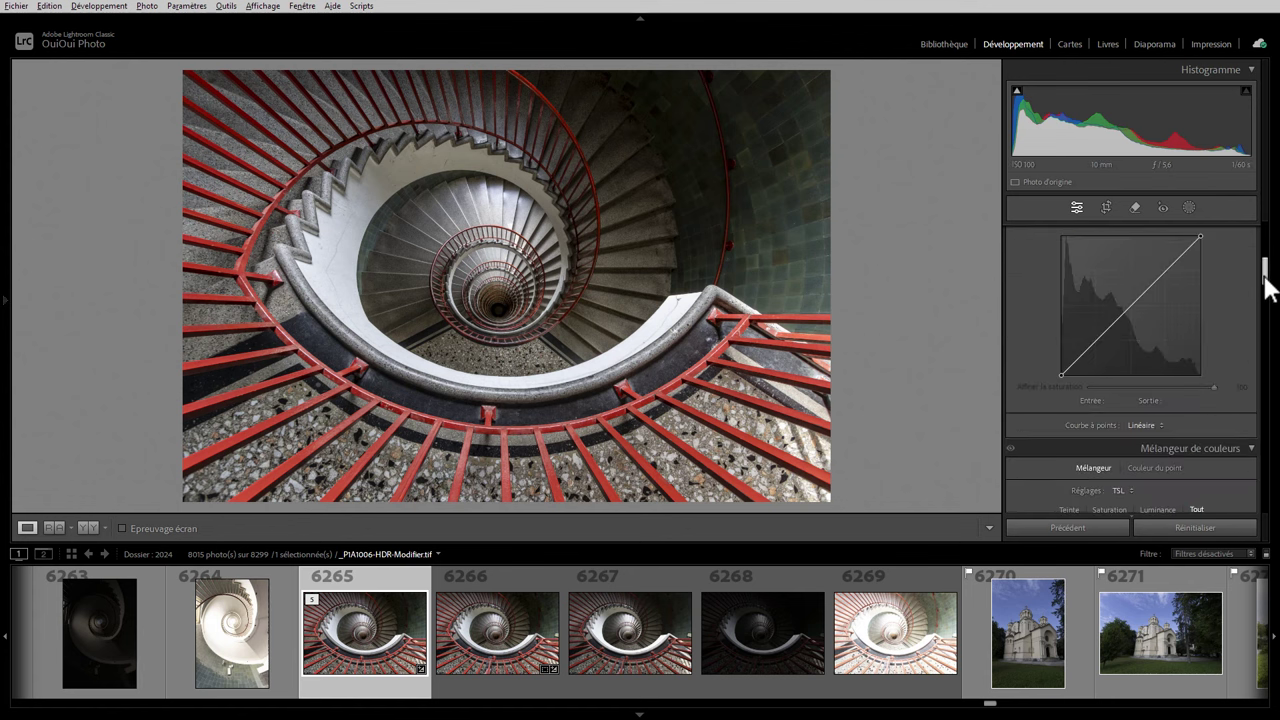